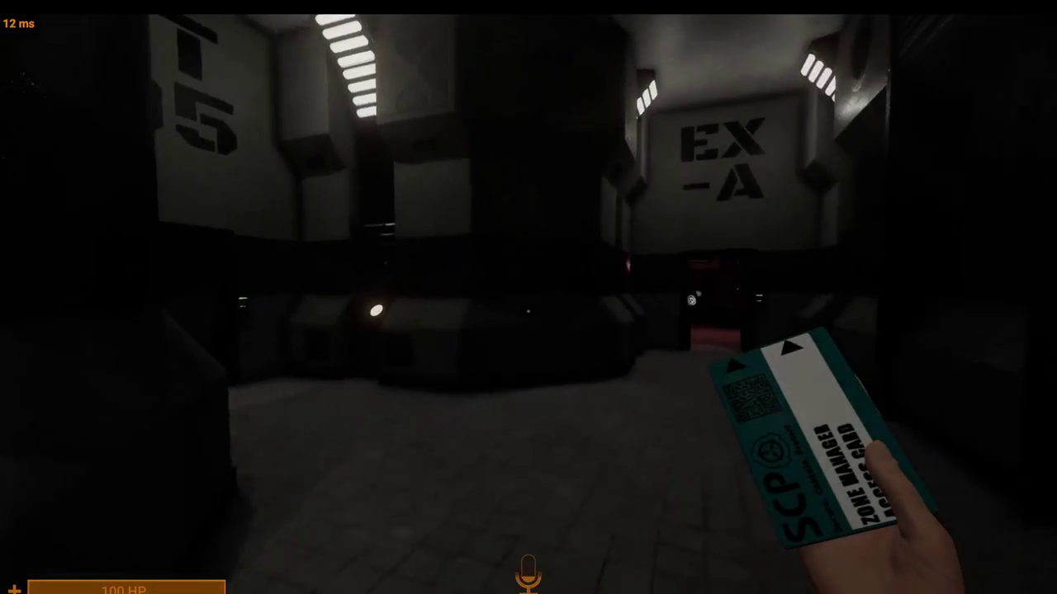
pyautogui.press('w')
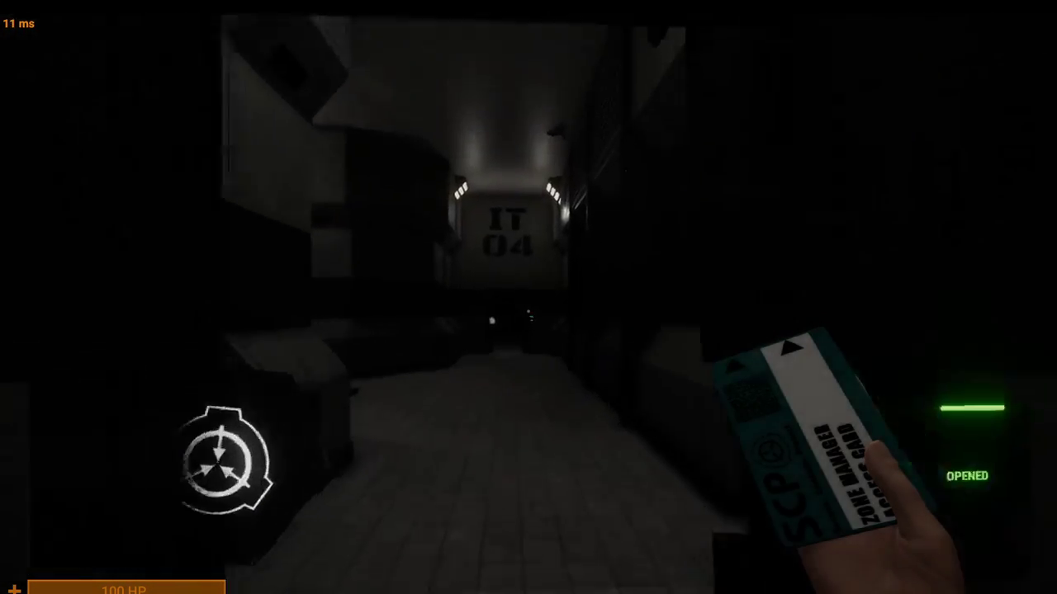
pyautogui.press('w')
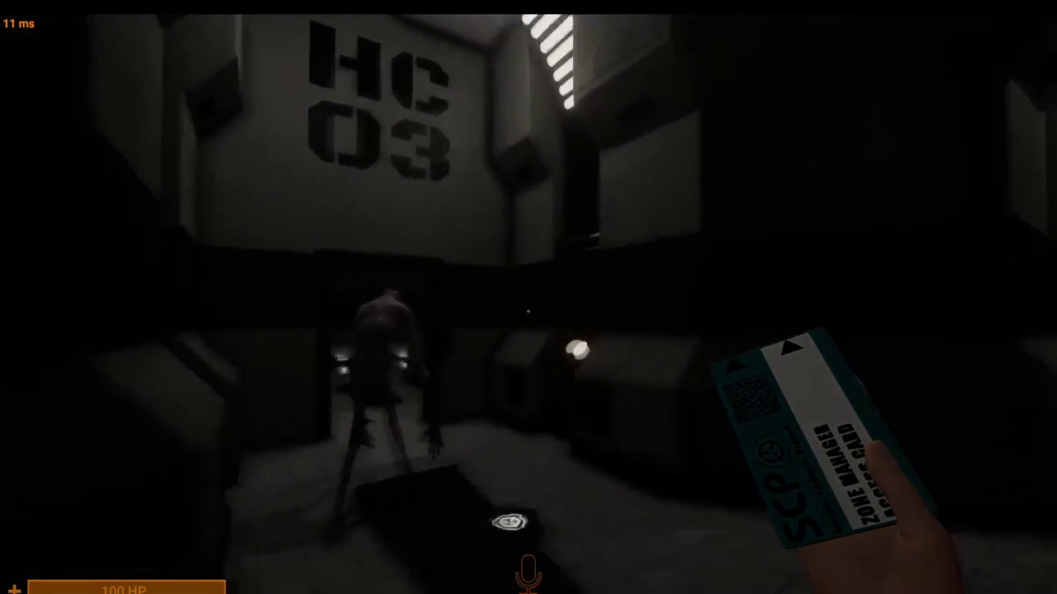
pyautogui.press('w')
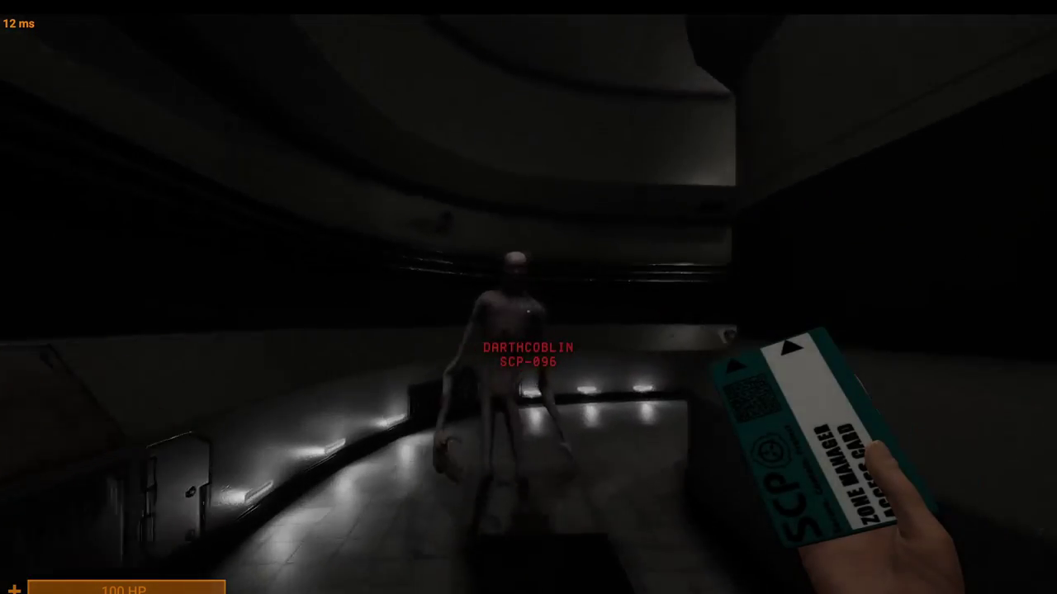
pyautogui.press('w')
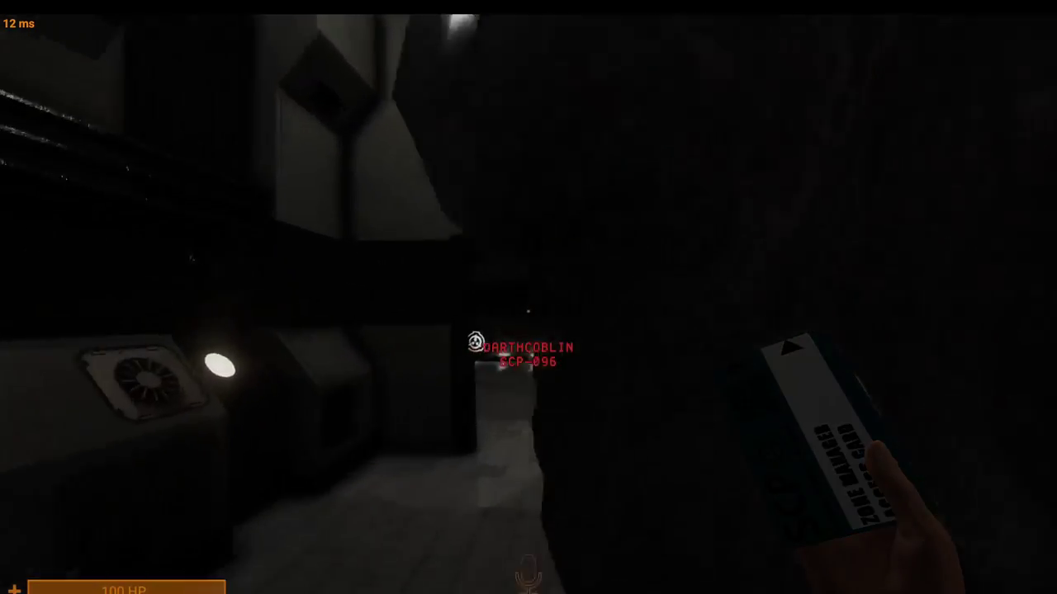
pyautogui.press('w')
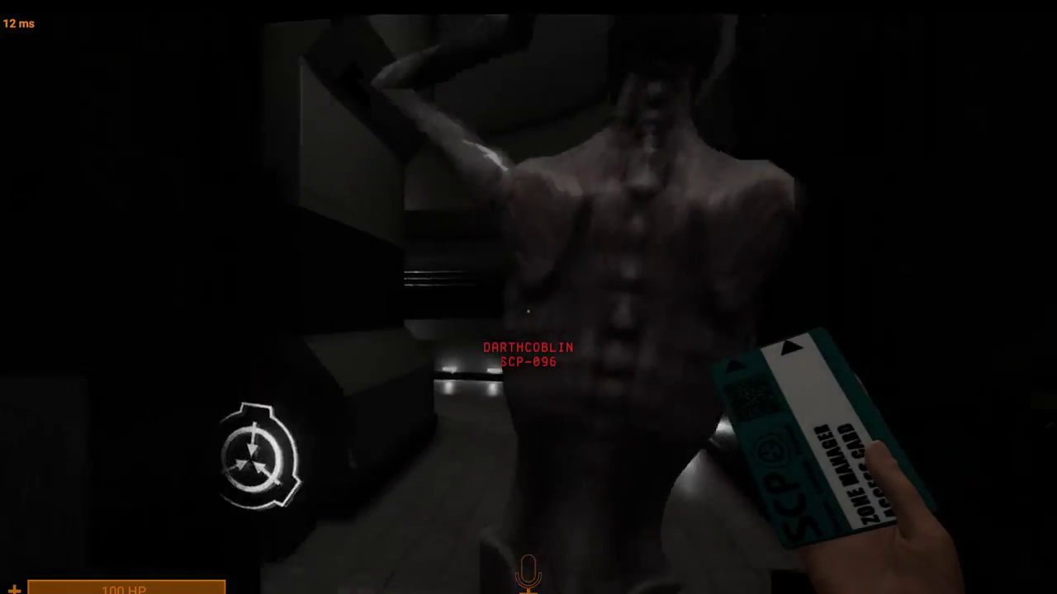
pyautogui.press('w')
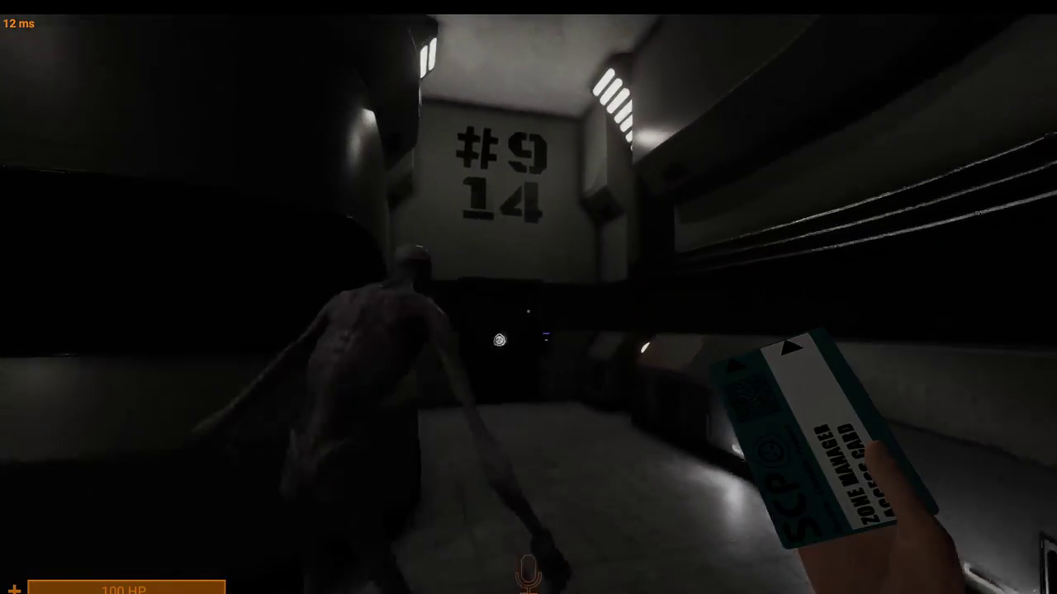
pyautogui.press('v')
pyautogui.press('w')
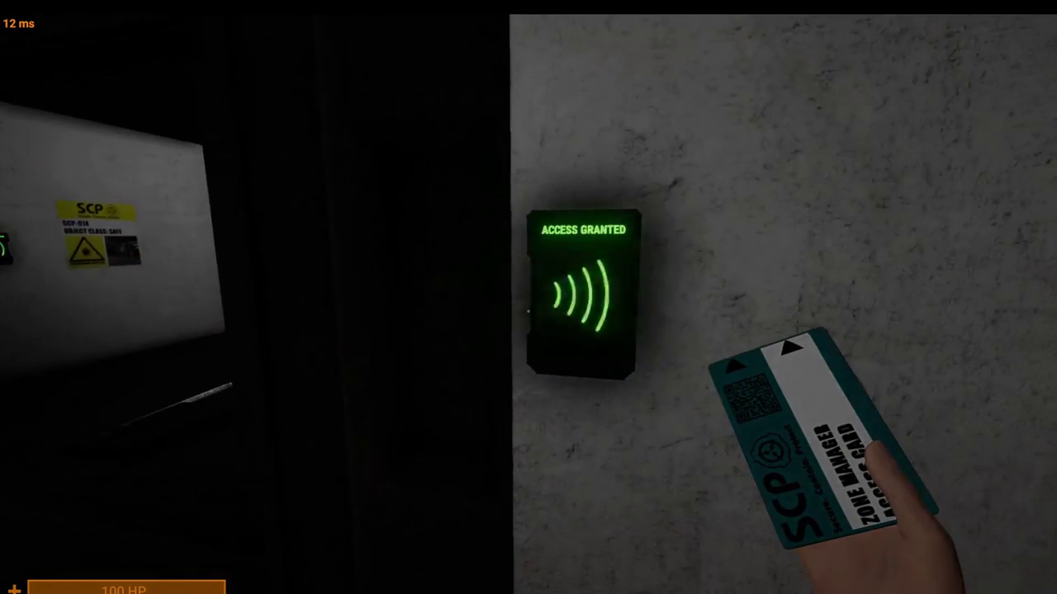
pyautogui.press('w')
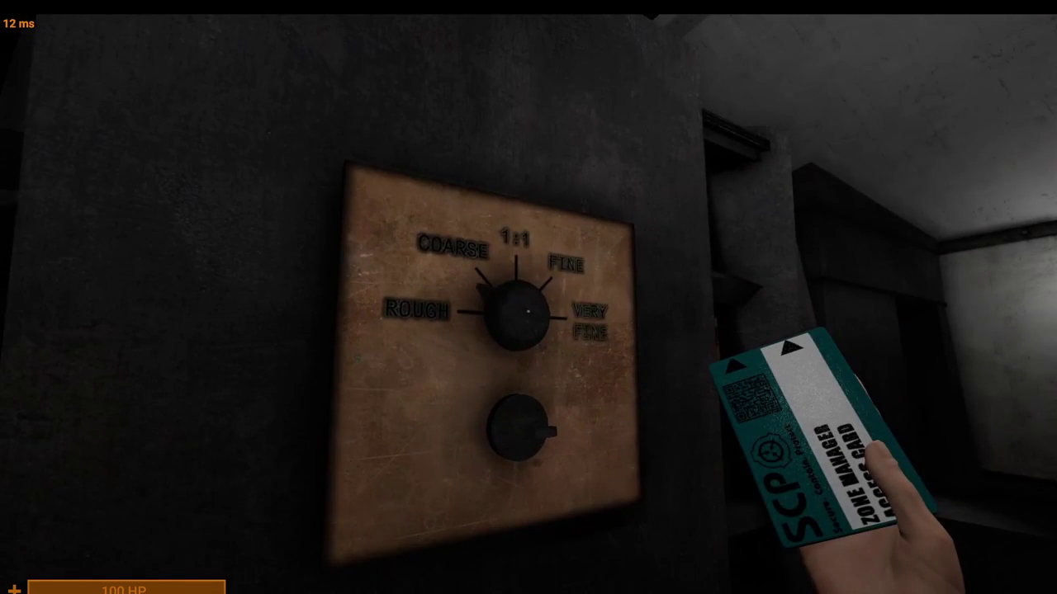
pyautogui.press('Tab')
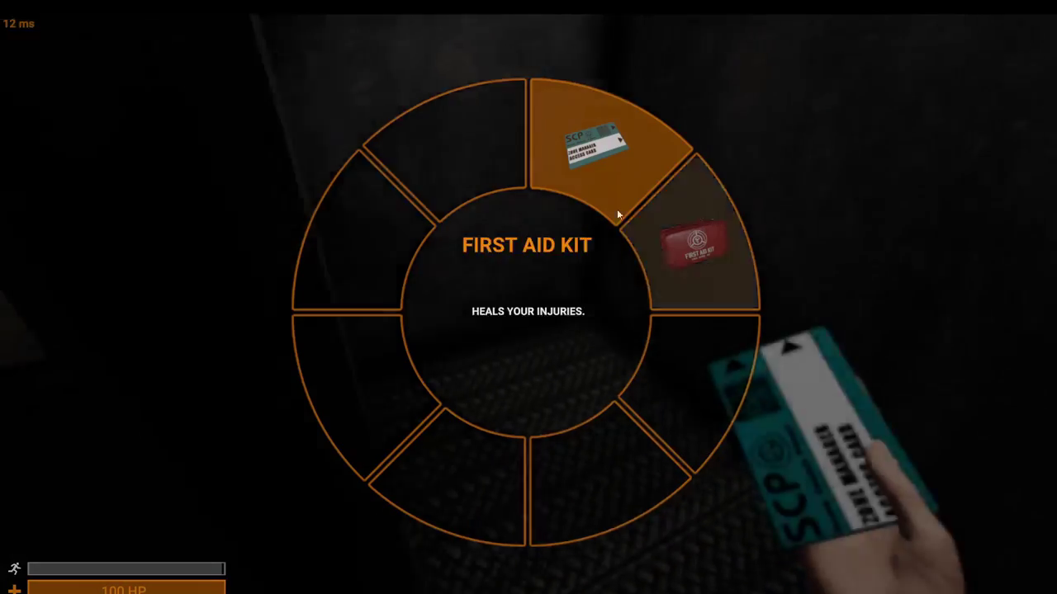
pyautogui.rightClick(576, 174)
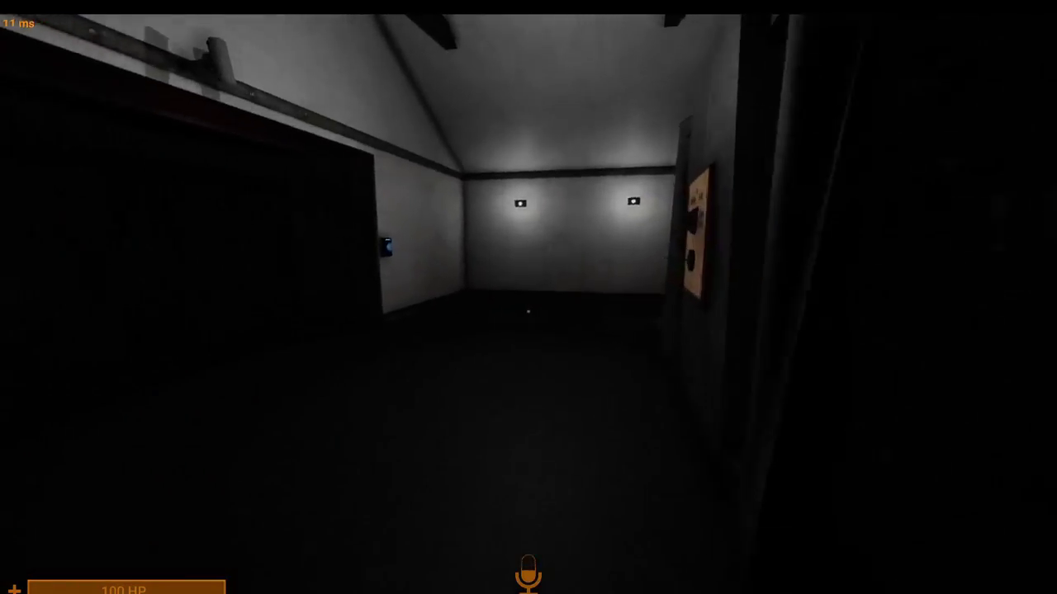
pyautogui.press('Tab')
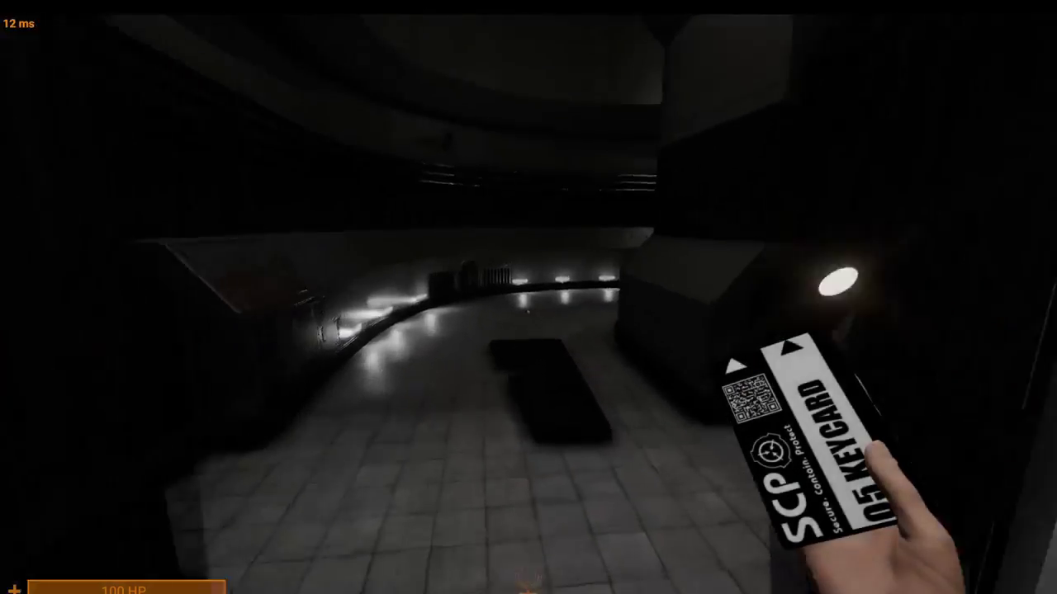
pyautogui.press('2')
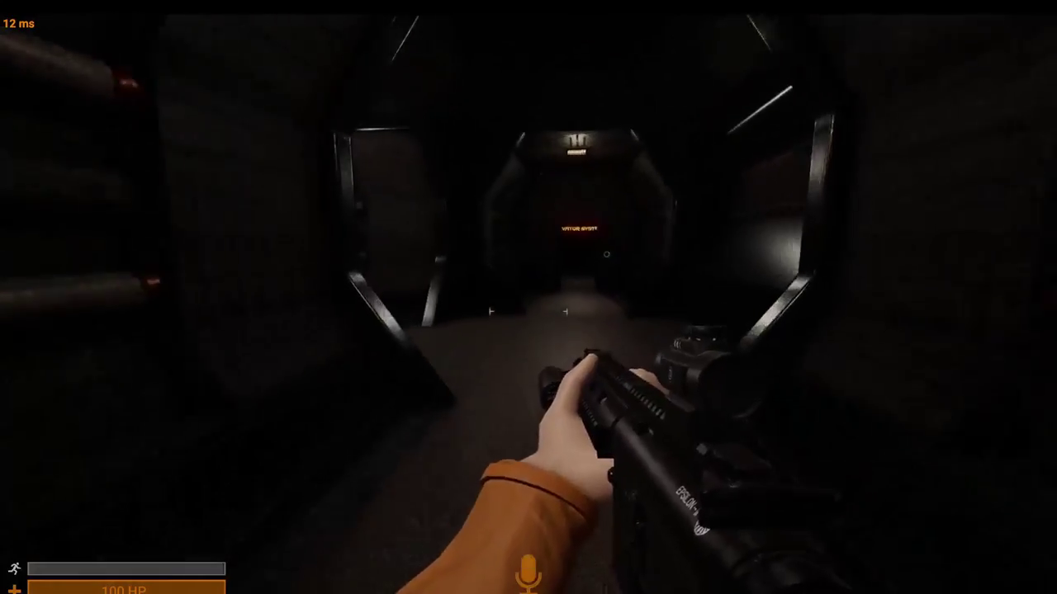
pyautogui.press('w')
pyautogui.press('w')
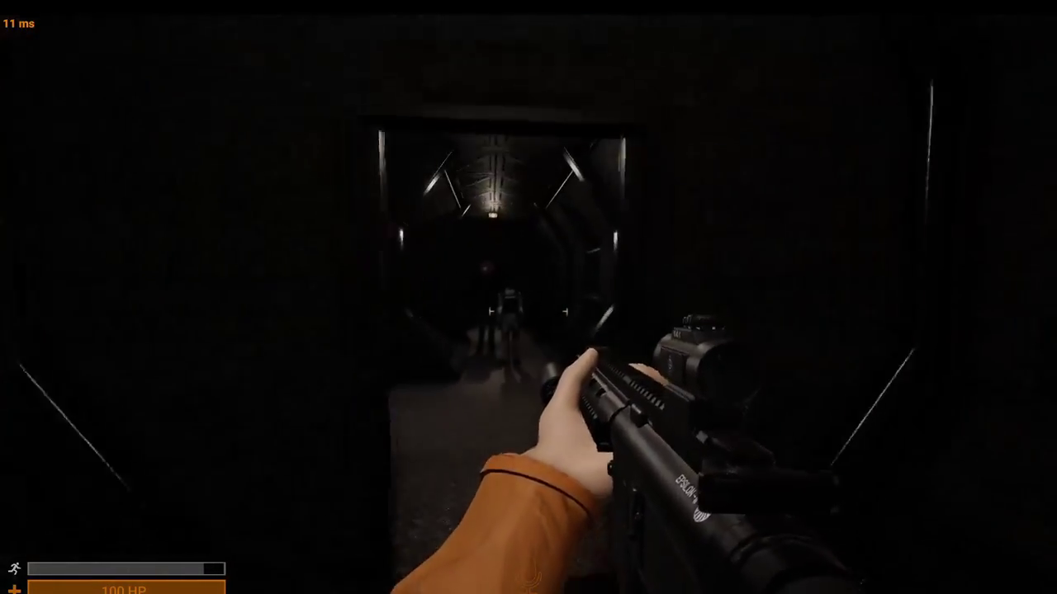
pyautogui.press('w')
pyautogui.press('w')
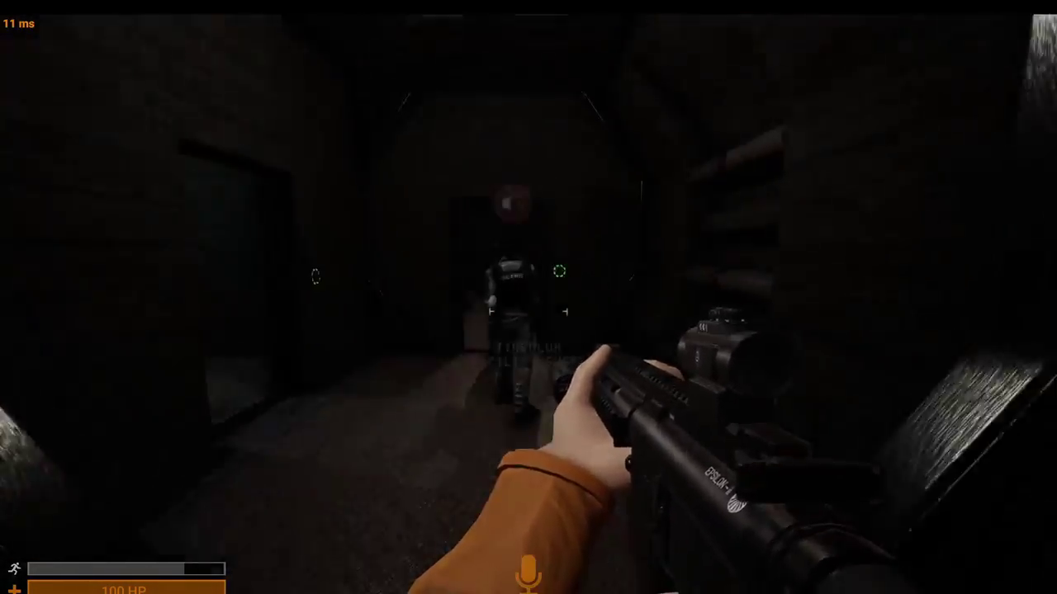
pyautogui.press('w')
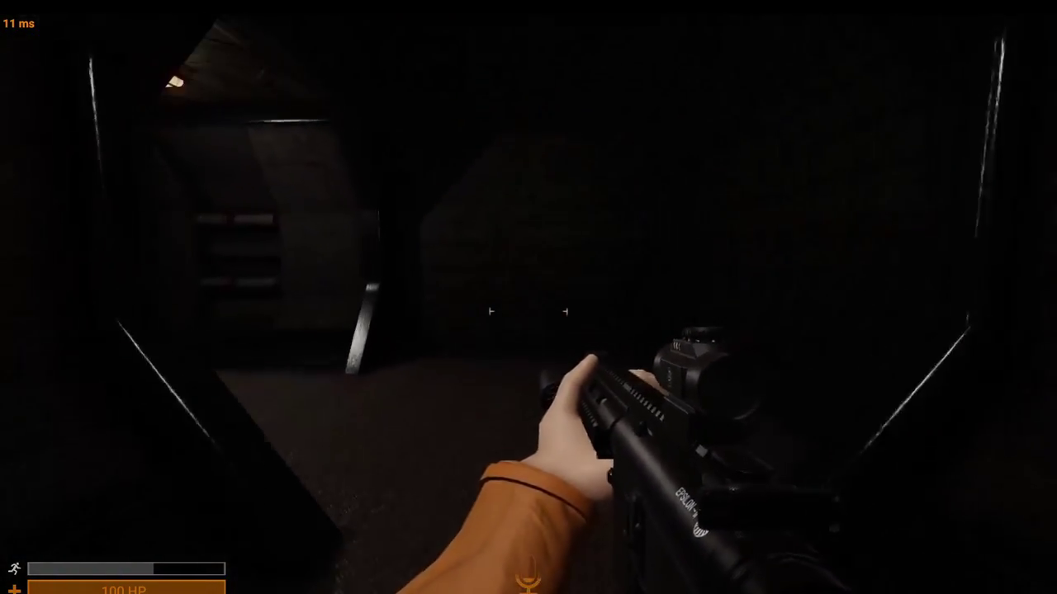
pyautogui.press('w')
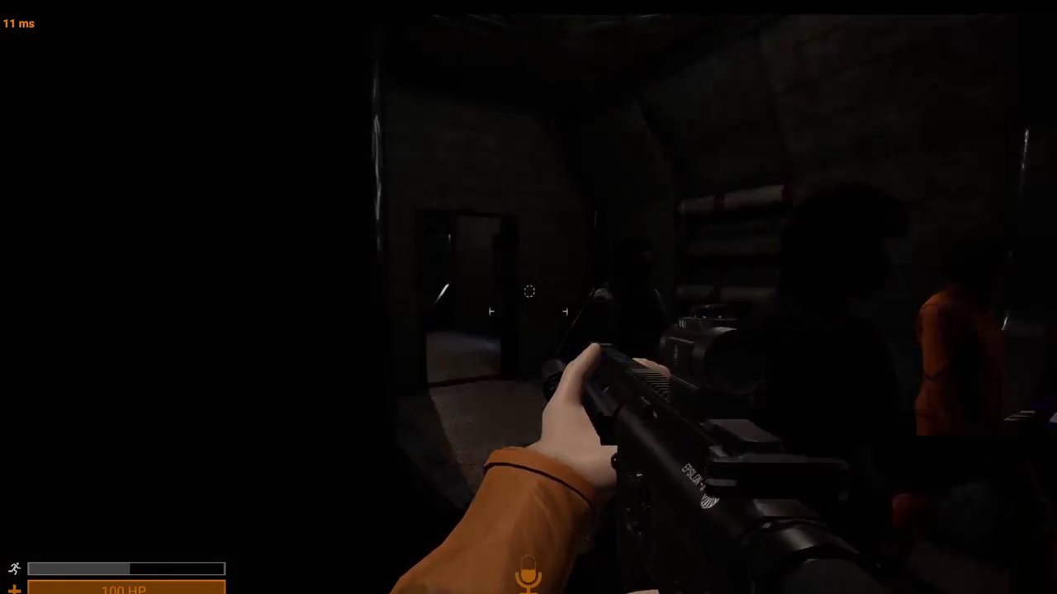
pyautogui.press('w')
pyautogui.press('w')
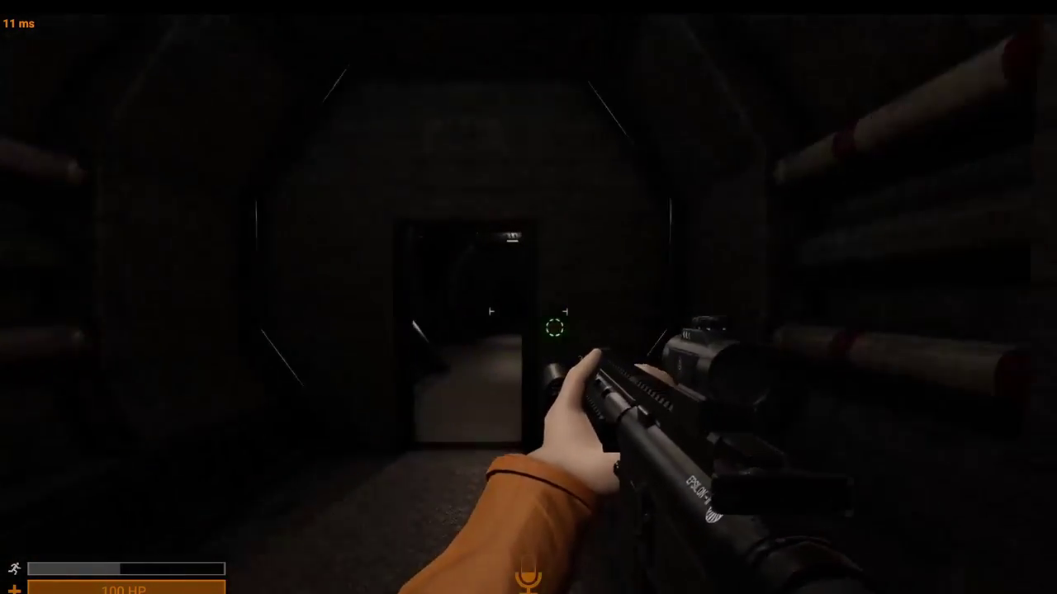
pyautogui.press('w')
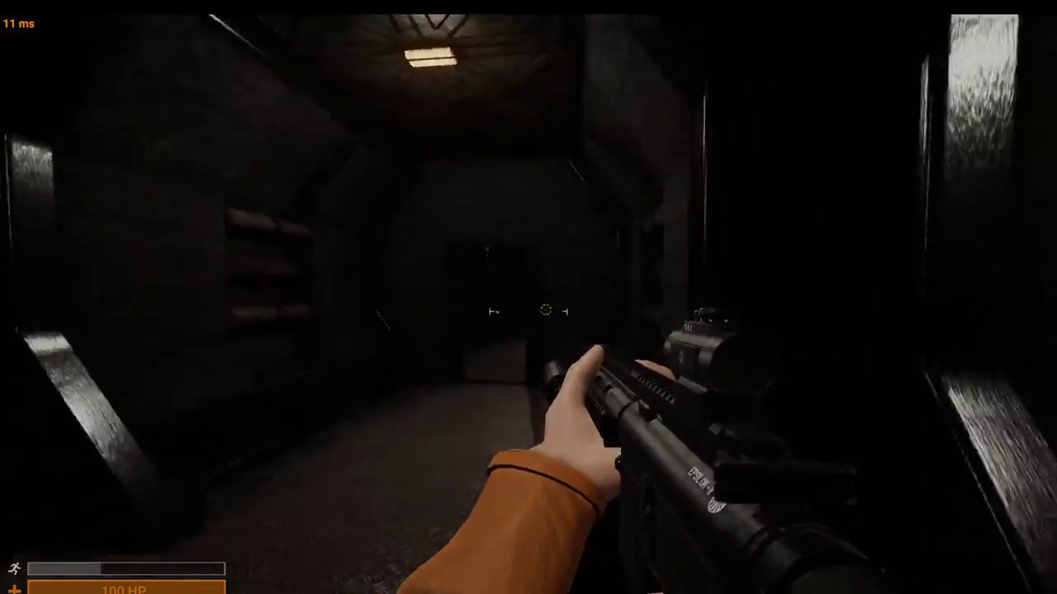
pyautogui.press('w')
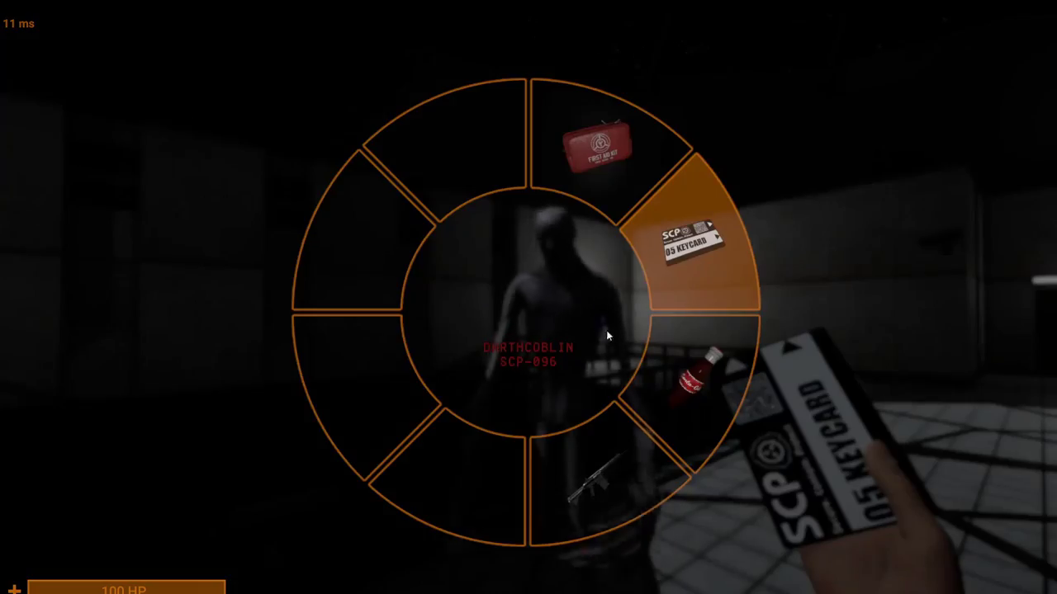
pyautogui.click(694, 379)
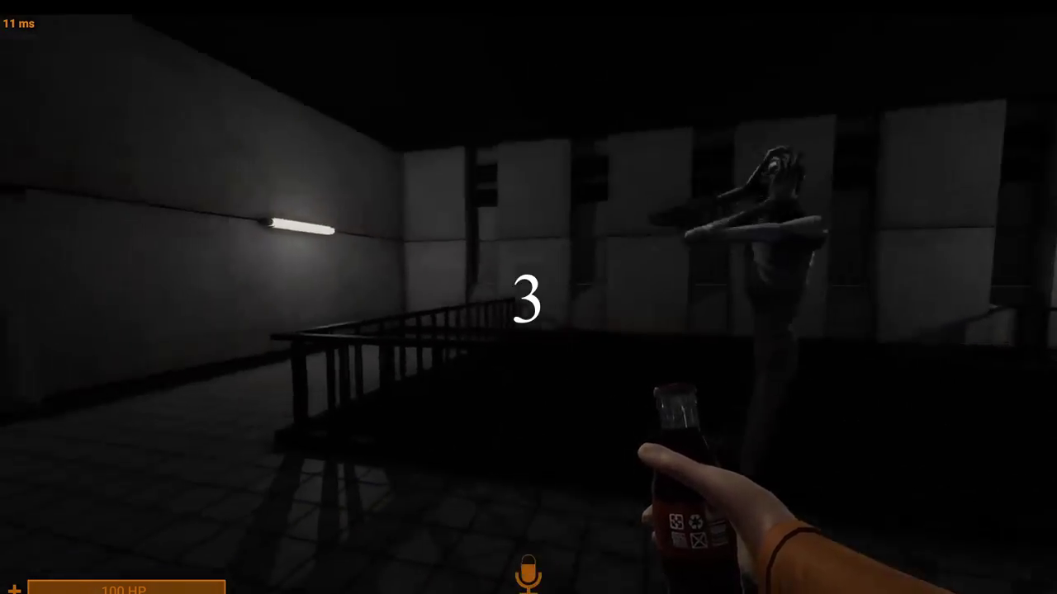